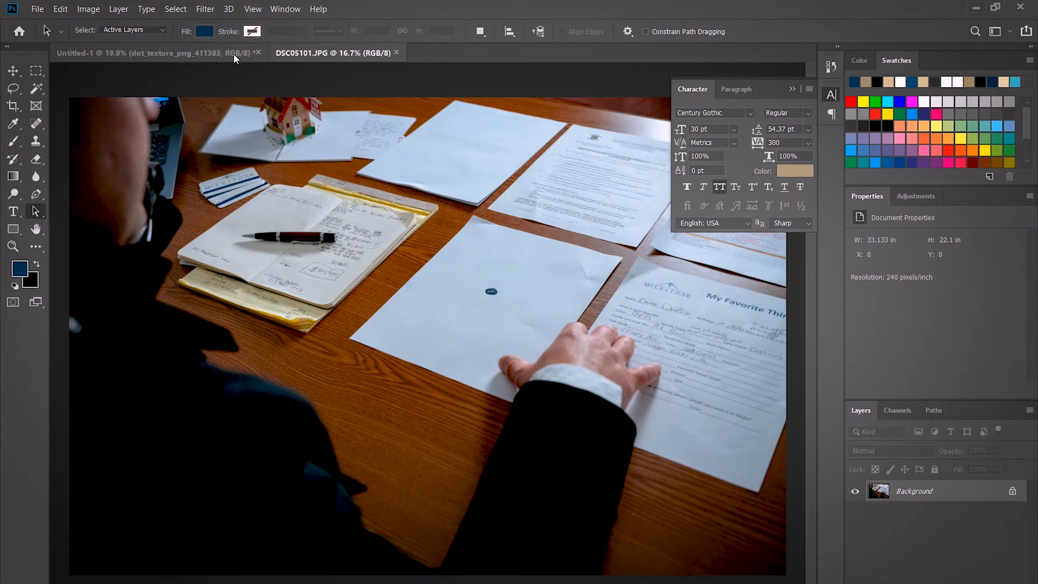
Select the blank sheet under the hand in DSC05101.JPG with the Quick Selection tool and subtract the thumb from the selection.
click(234, 53)
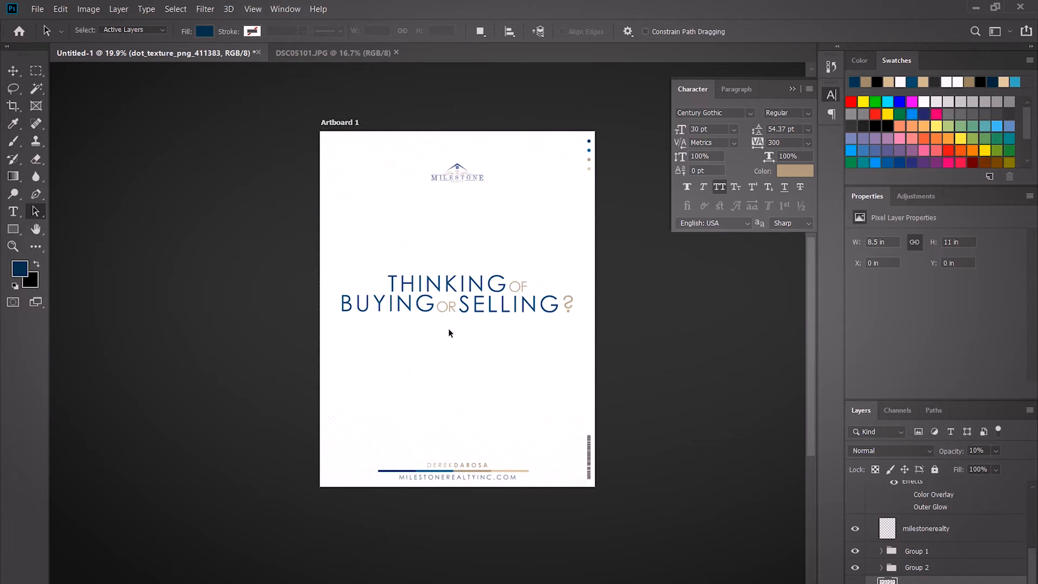
click(320, 53)
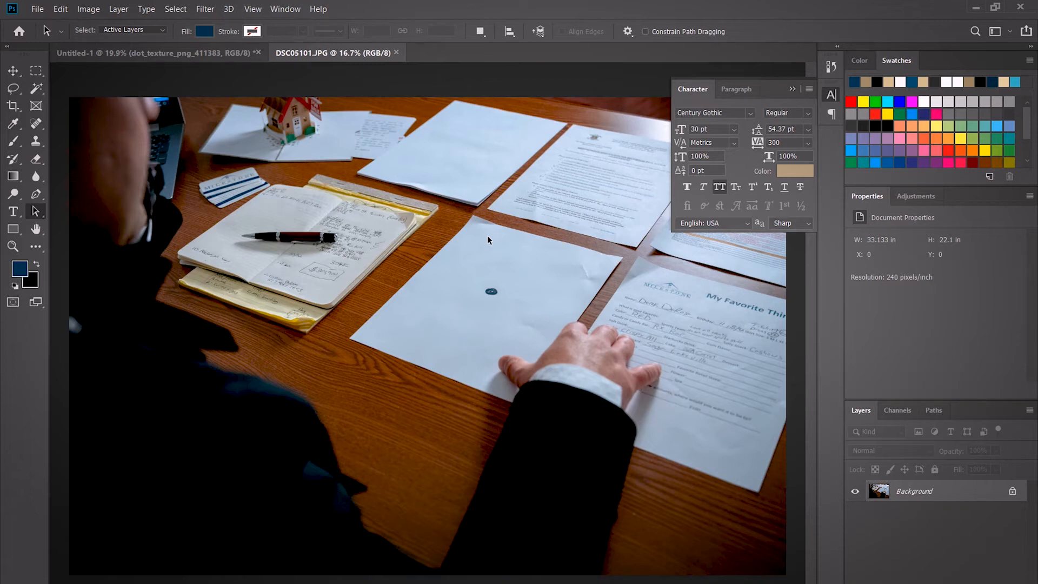
key(w)
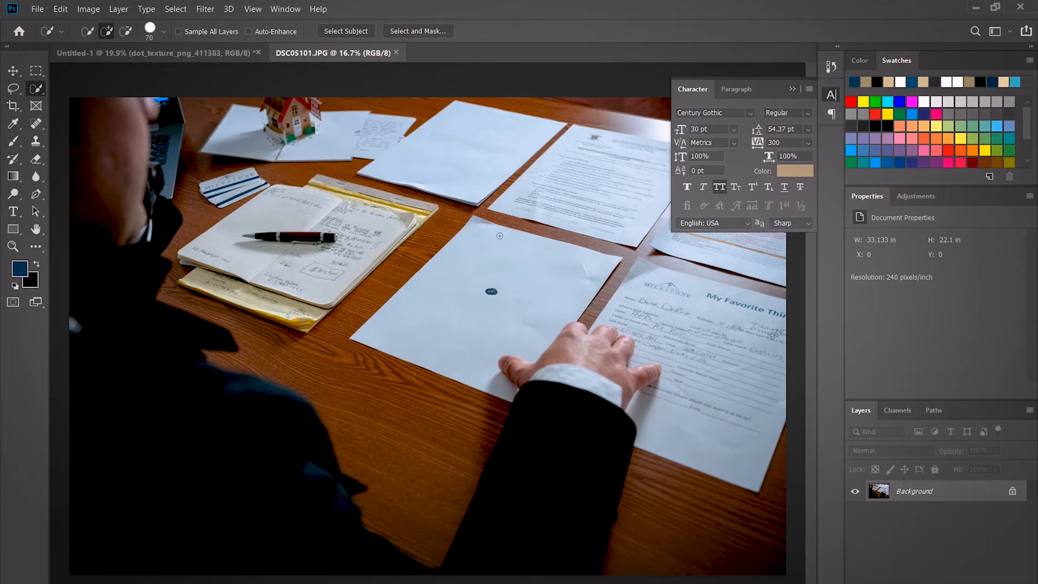
mouse_move(490, 279)
mouse_down()
mouse_move(475, 352)
mouse_move(505, 371)
mouse_move(503, 390)
mouse_up()
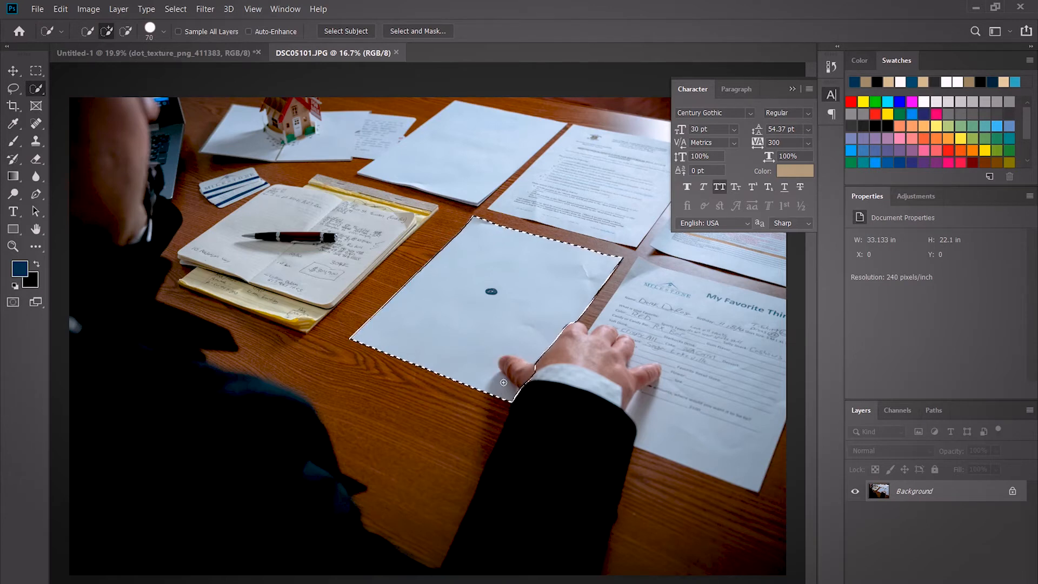
scroll(519, 356, up, 3)
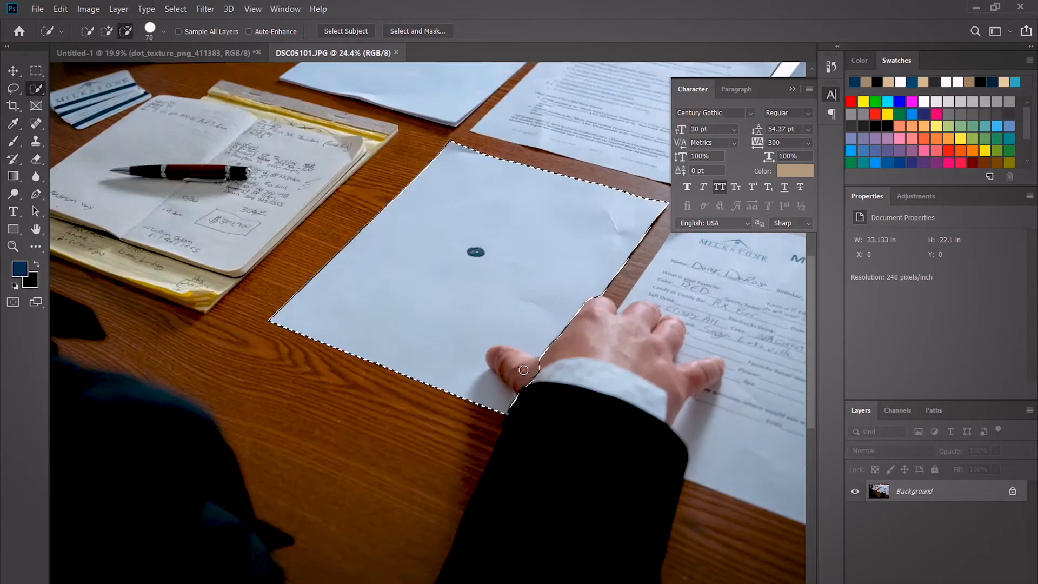
alt+click(507, 346)
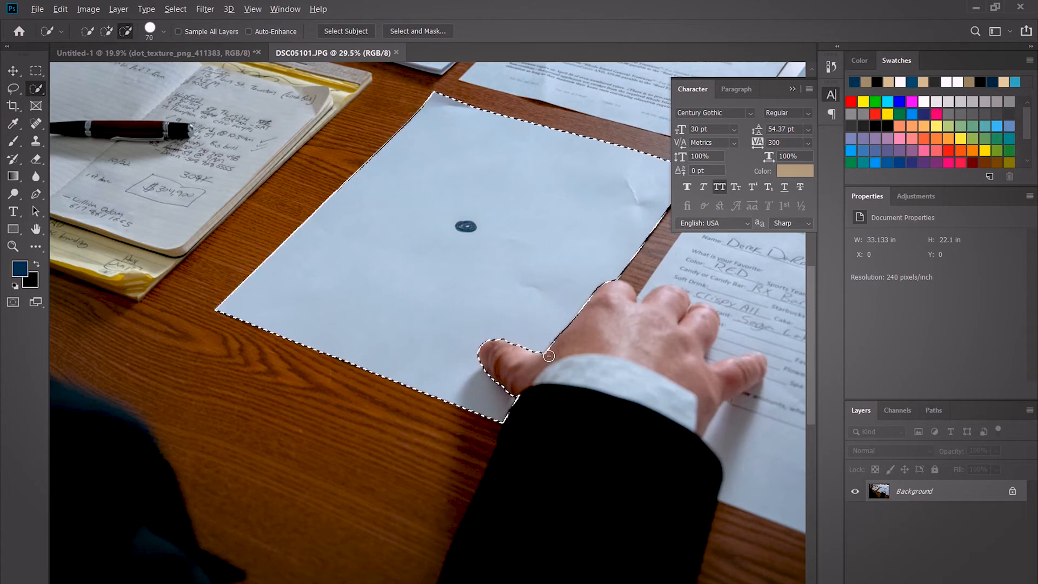
scroll(517, 302, down, 2)
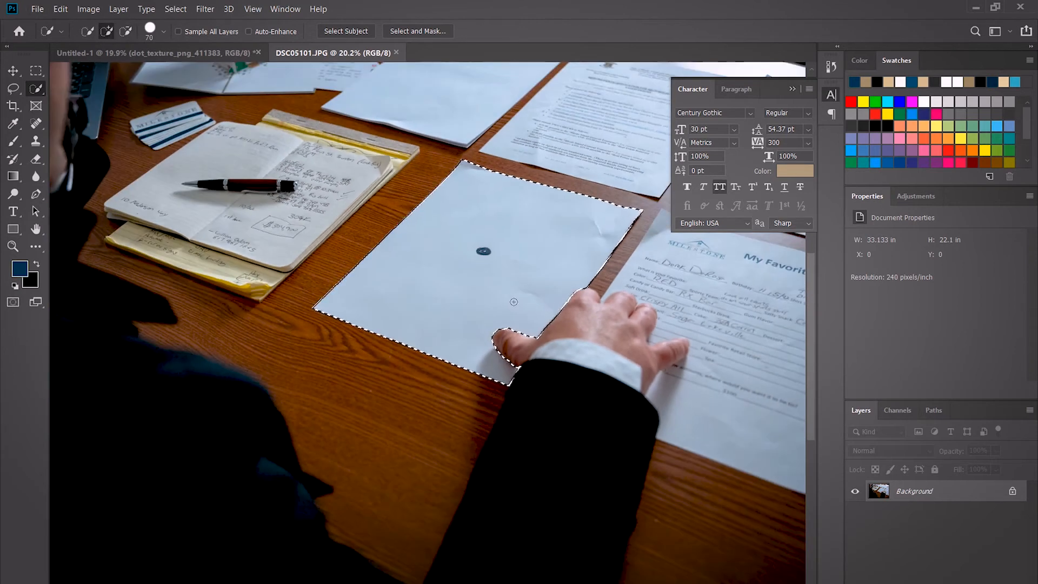
scroll(316, 286, up, 2)
scroll(327, 297, down, 3)
scroll(331, 301, up, 1)
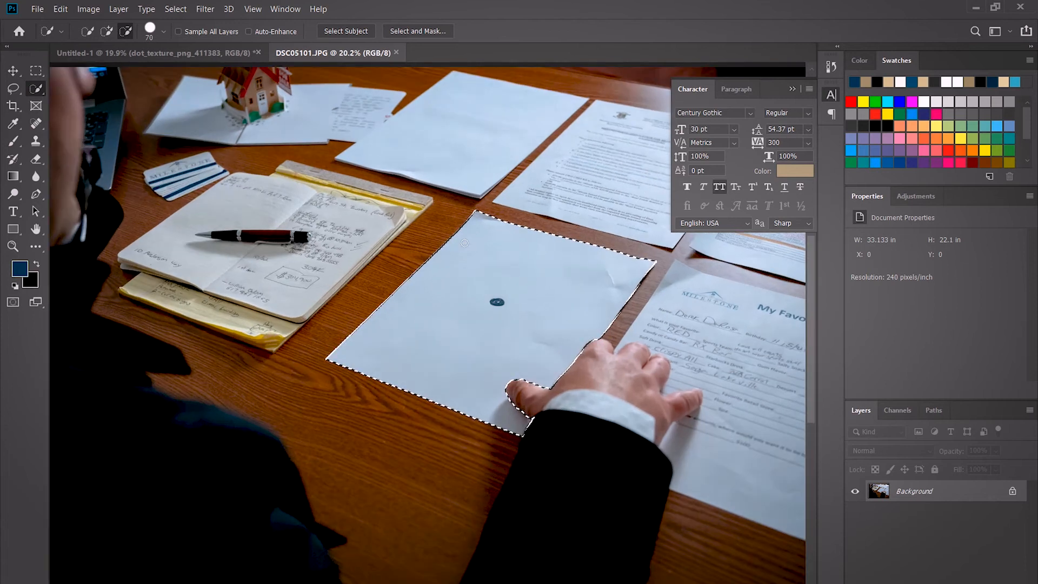
Unlock the background layer, duplicate it, mask the duplicate to the sheet selection, and toggle the original layer's visibility to check the mask.
click(1013, 494)
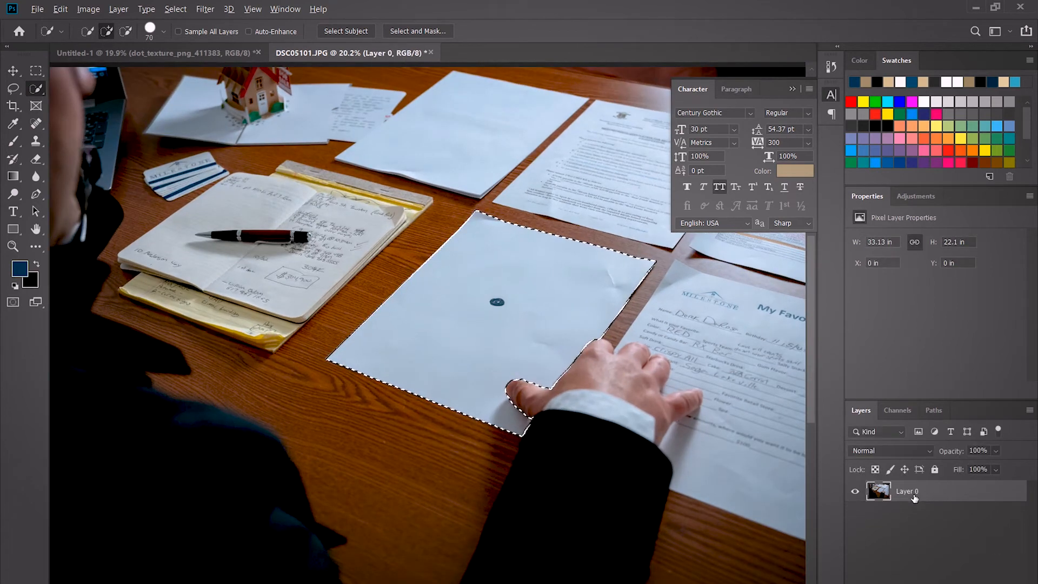
key(ctrl+j)
click(917, 579)
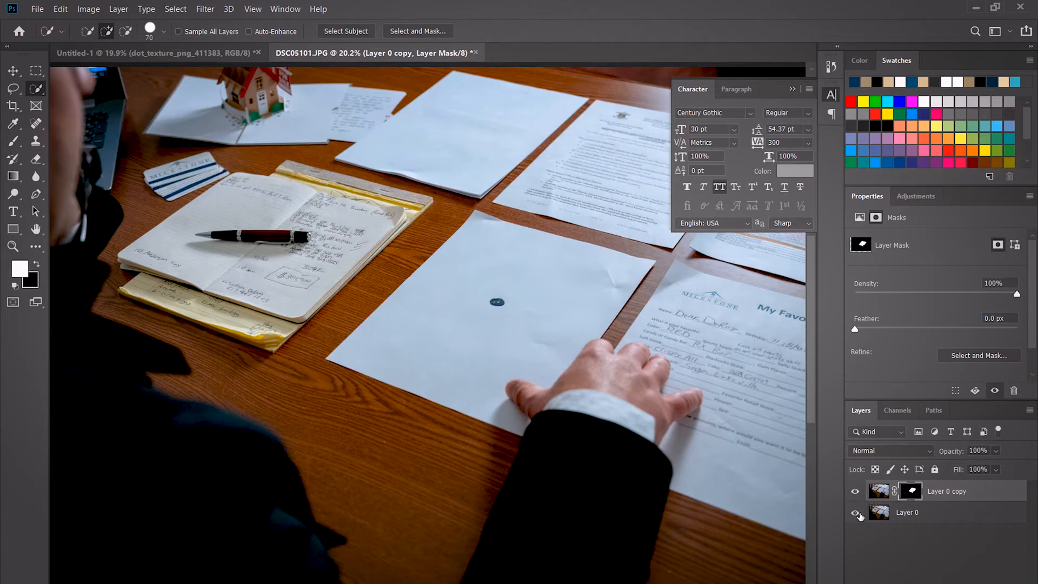
click(854, 512)
click(855, 513)
click(855, 513)
click(855, 513)
Make the image of Layer 0 copy active instead of its layer mask.
scroll(625, 381, down, 4)
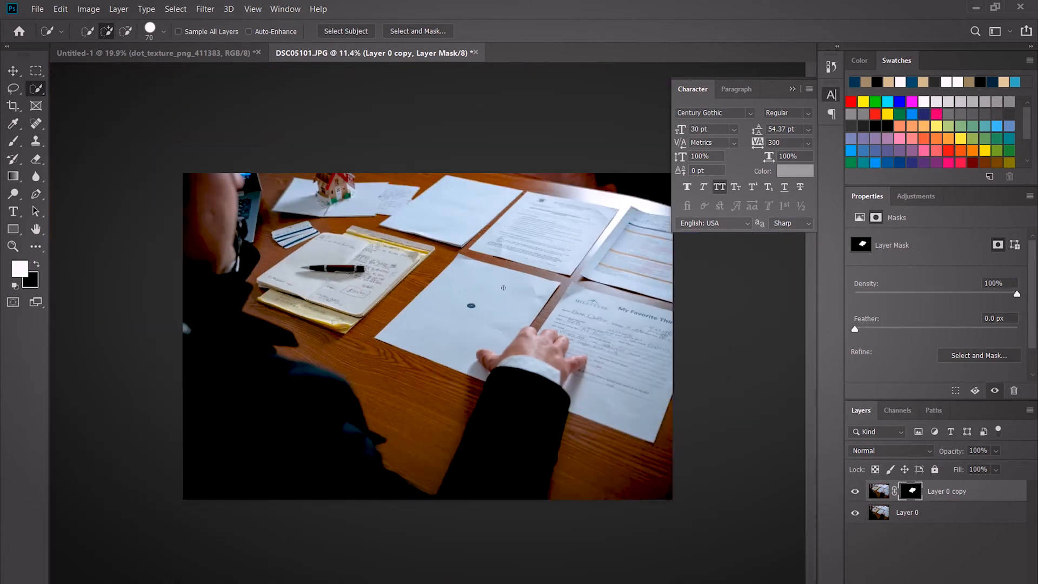
scroll(610, 295, up, 5)
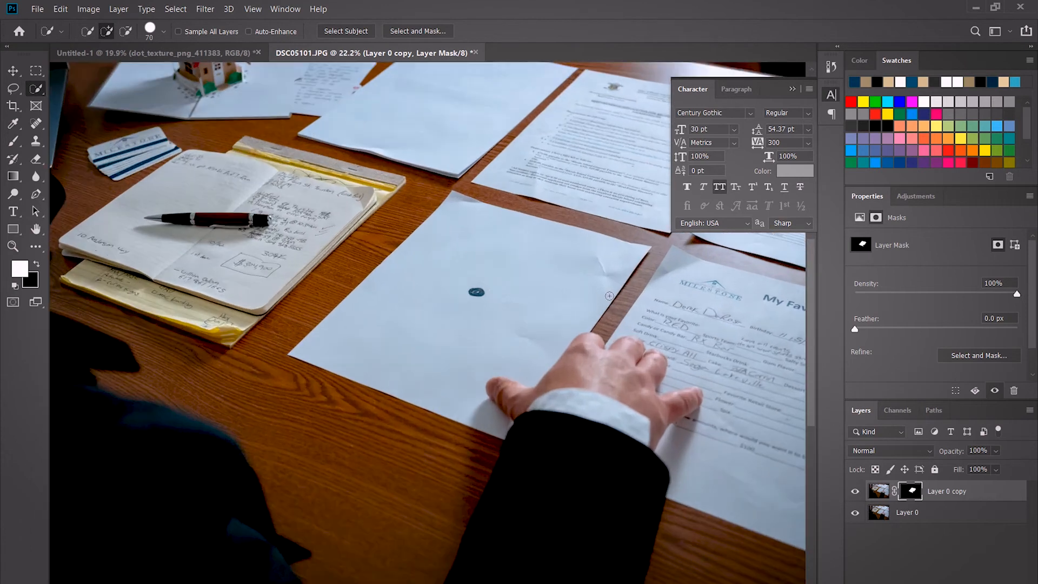
click(35, 159)
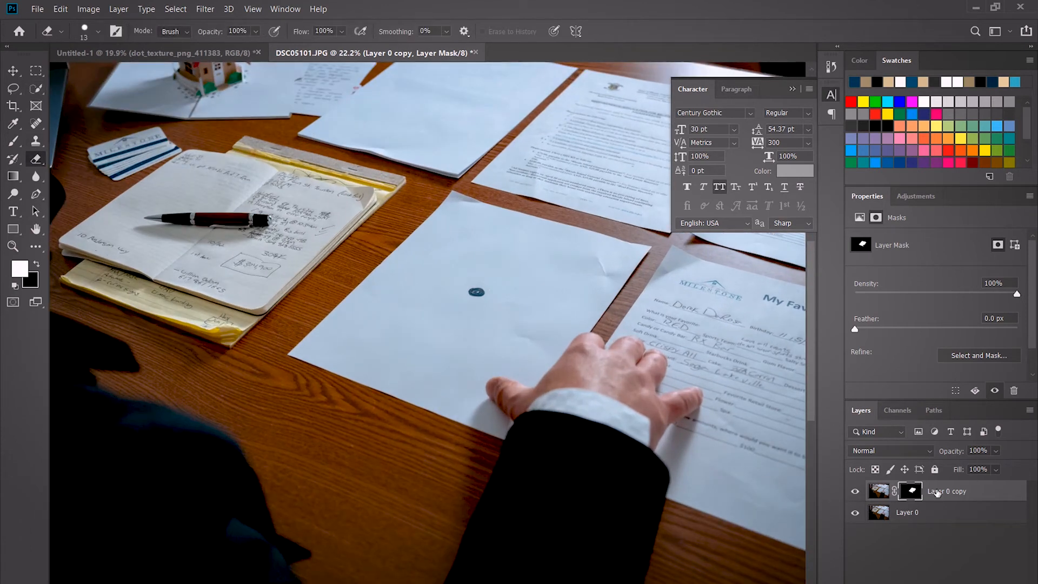
click(879, 490)
key(bracketright)
key(bracketright)
key(bracketright)
key(bracketright)
key(bracketright)
key(bracketright)
key(bracketright)
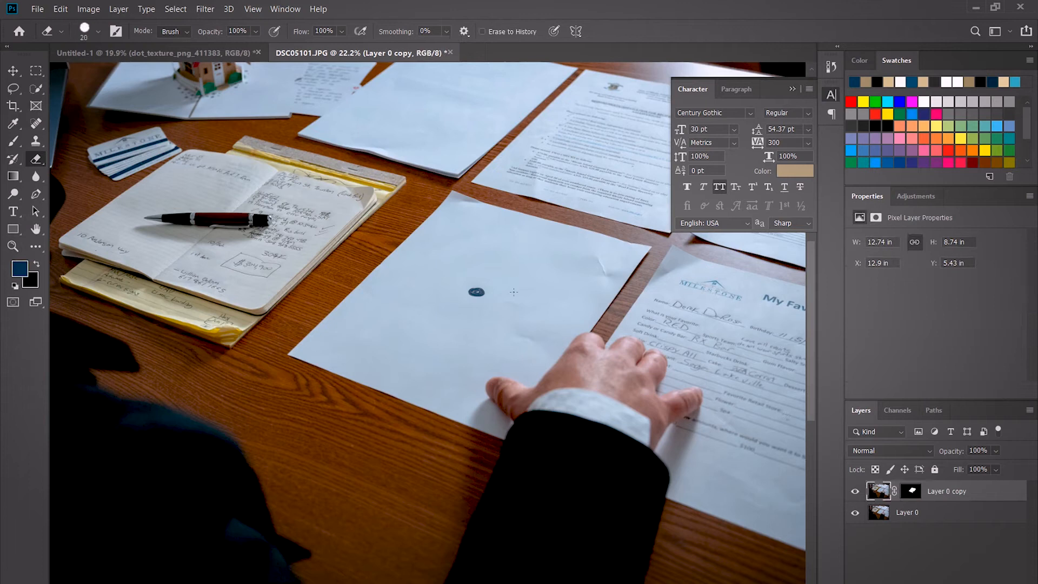
key(bracketright)
key(bracketright)
key(bracketright)
key(bracketright)
key(bracketright)
key(bracketright)
Remove the dark dot from the blank sheet on Layer 0 copy using a content-aware Spot Healing Brush enlarged to cover it.
click(36, 123)
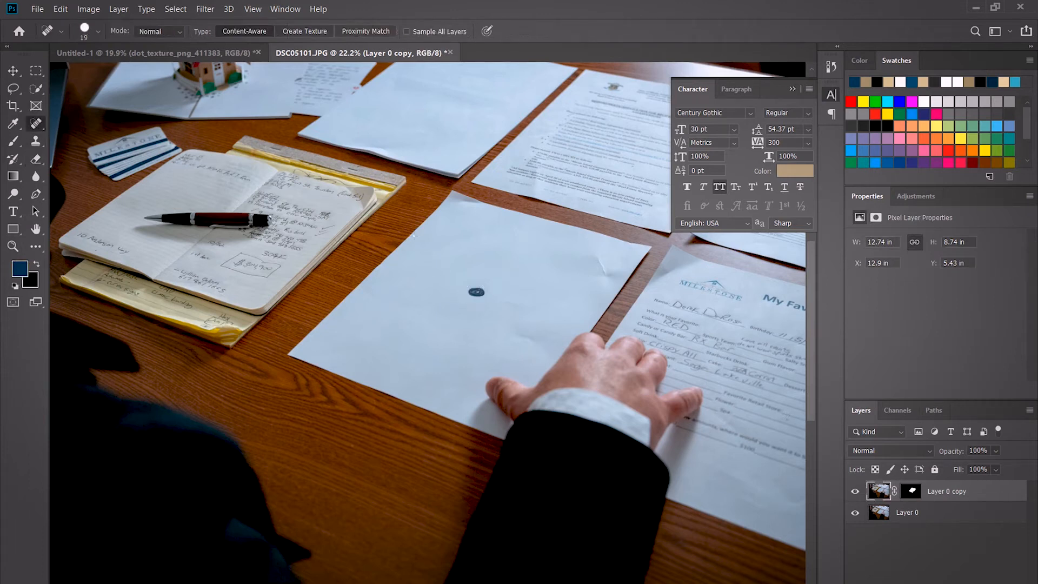
key(bracketright)
key(bracketright)
key(bracketright)
key(bracketright)
key(bracketright)
key(bracketright)
key(bracketright)
key(bracketright)
key(bracketright)
key(bracketright)
key(bracketright)
key(bracketright)
key(bracketright)
click(475, 291)
scroll(538, 311, down, 3)
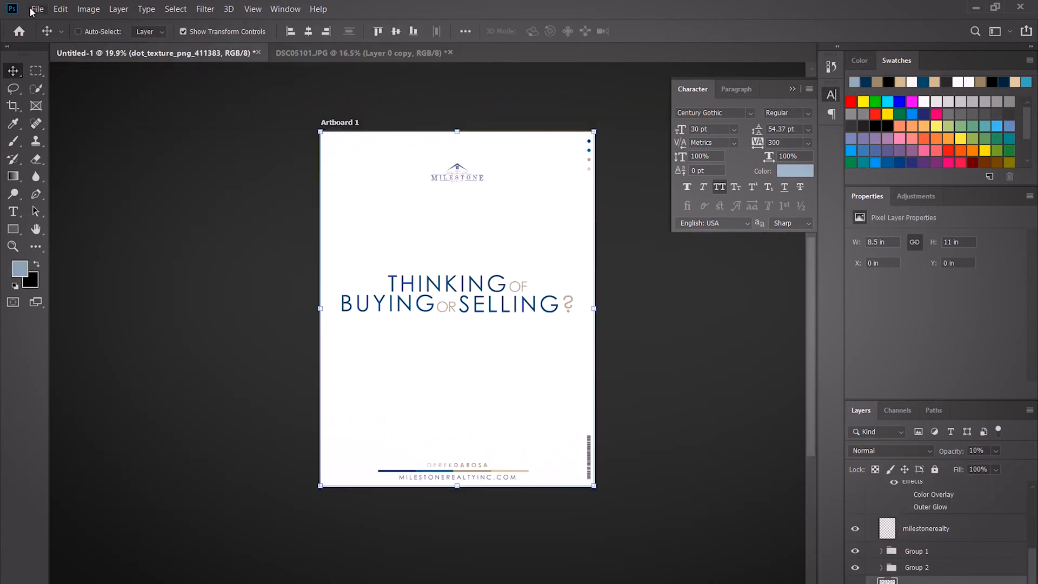
Export the flyer artboard of Untitled-1 as a PNG at 100% scale, named Artboard 1, into the agent's Content folder.
click(37, 9)
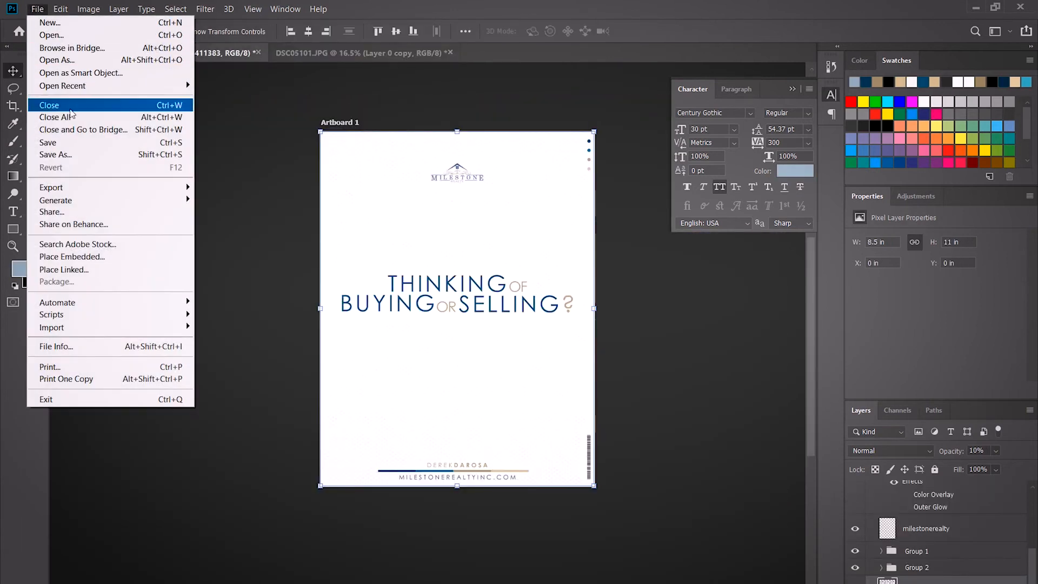
mouse_move(79, 186)
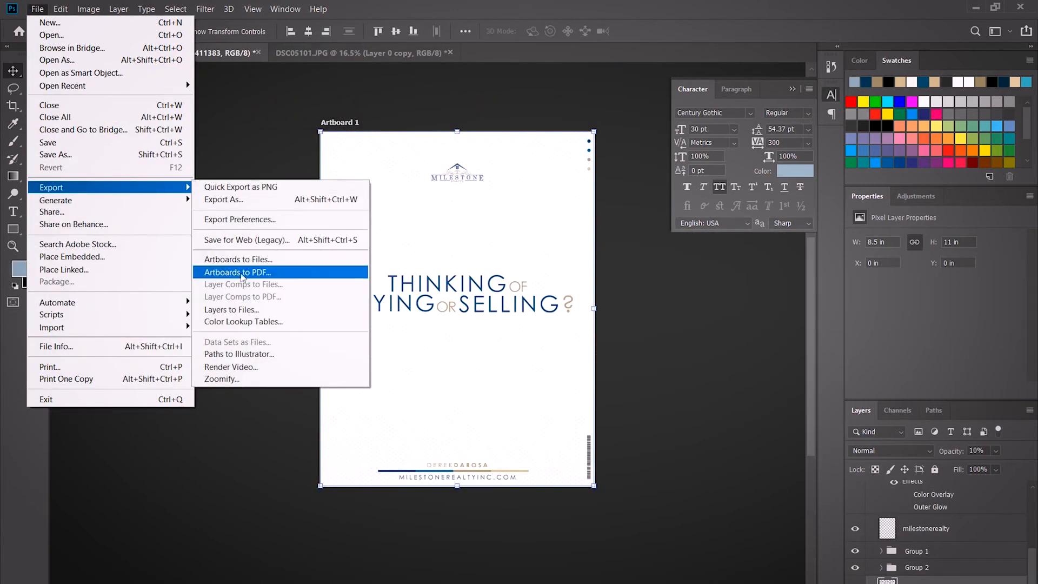
click(257, 200)
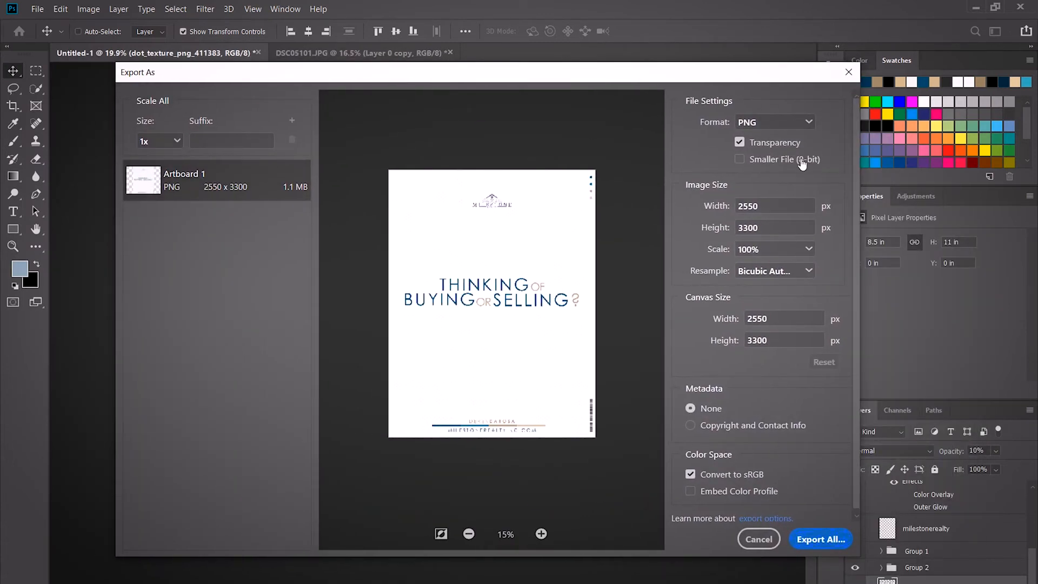
click(831, 541)
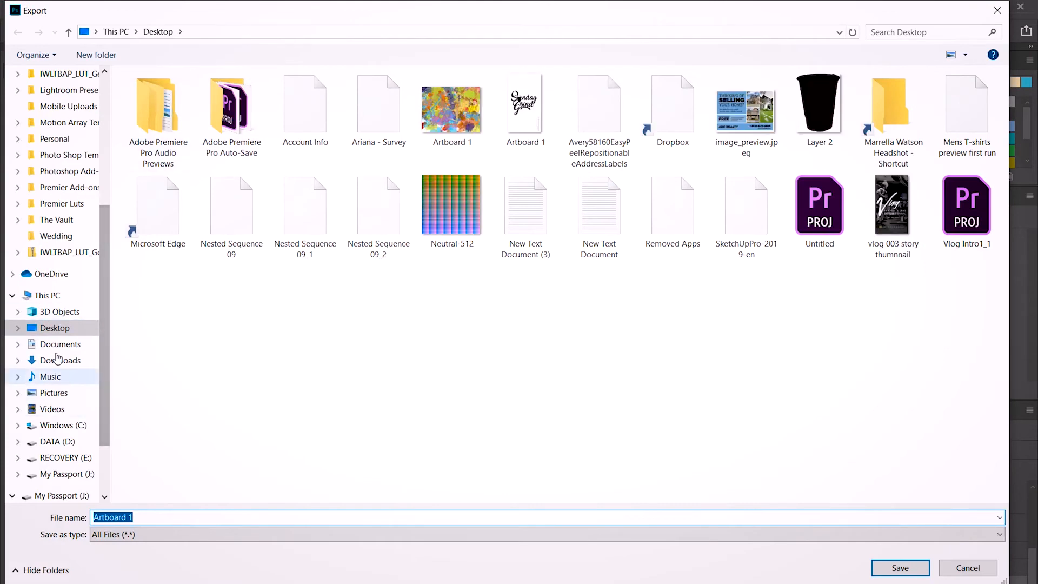
scroll(57, 358, up, 10)
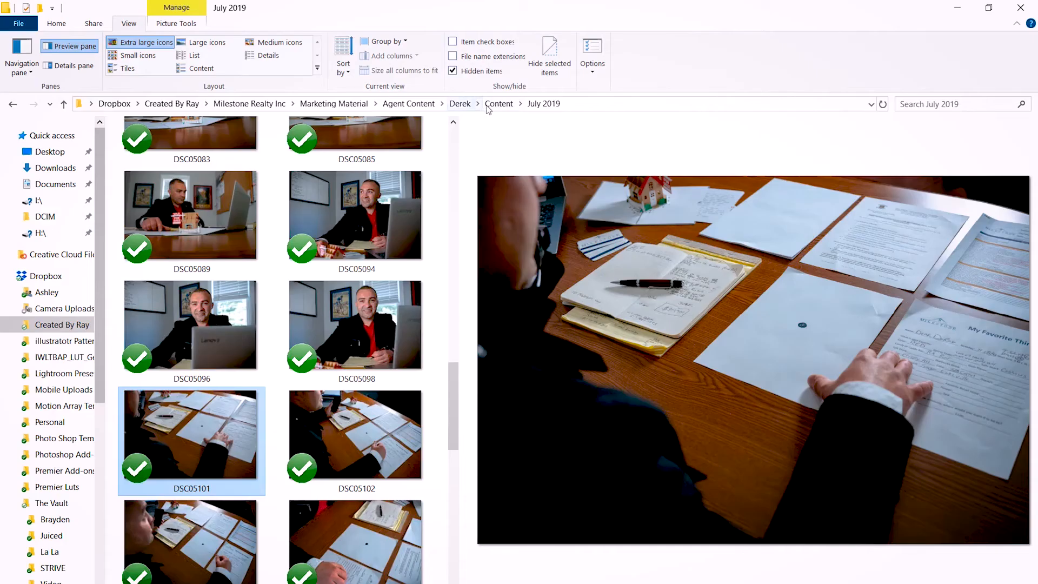
Switch to File Explorer, open the Content folder, and place the exported Artboard 1 image into DSC05101.JPG.
click(488, 104)
click(263, 169)
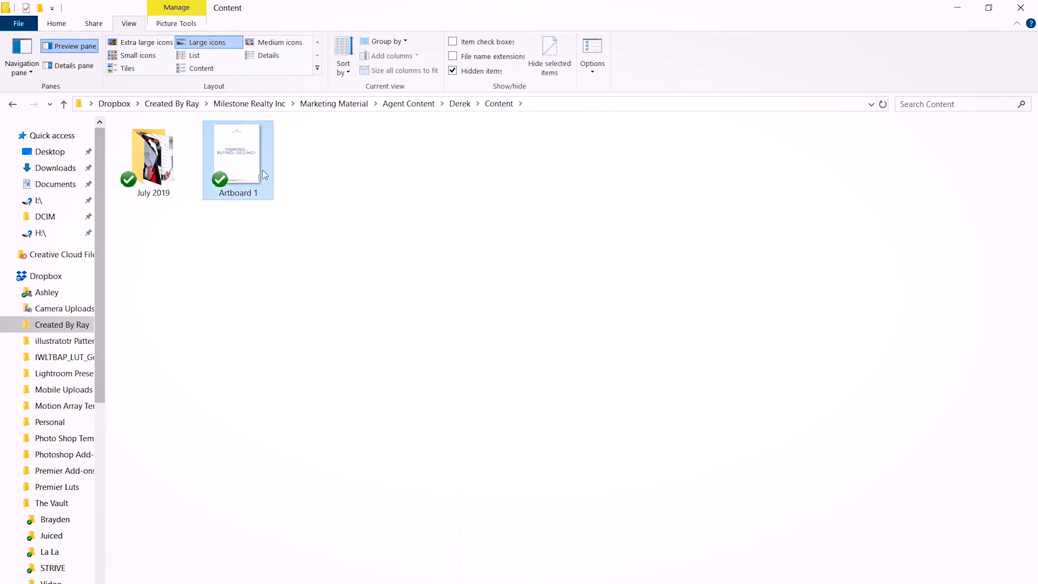
drag(261, 169, 459, 309)
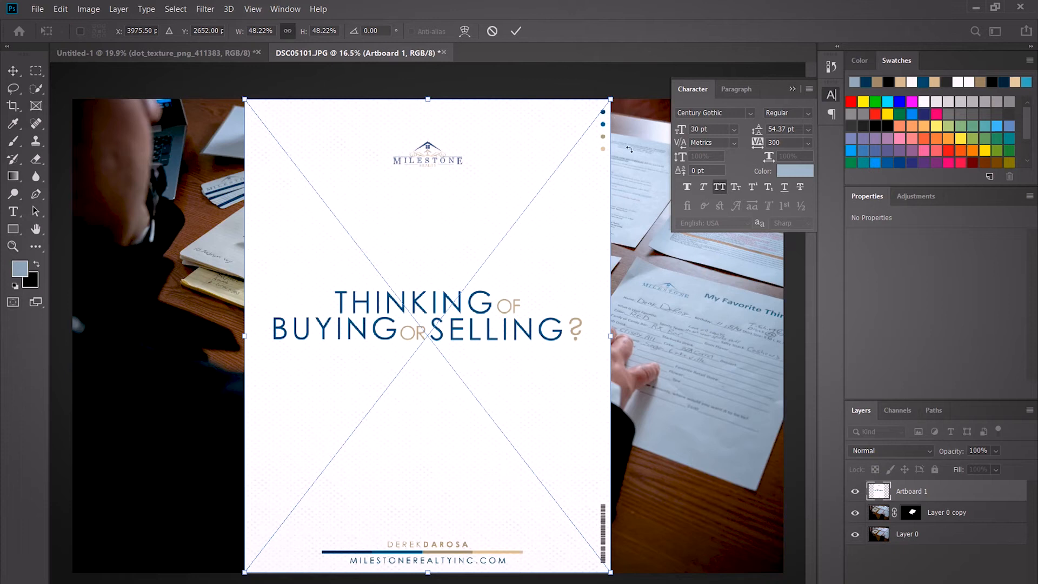
Scale the placed flyer down to about 7.76 by 10.04 in and position it over the blank sheet.
drag(610, 99, 479, 351)
drag(401, 398, 517, 239)
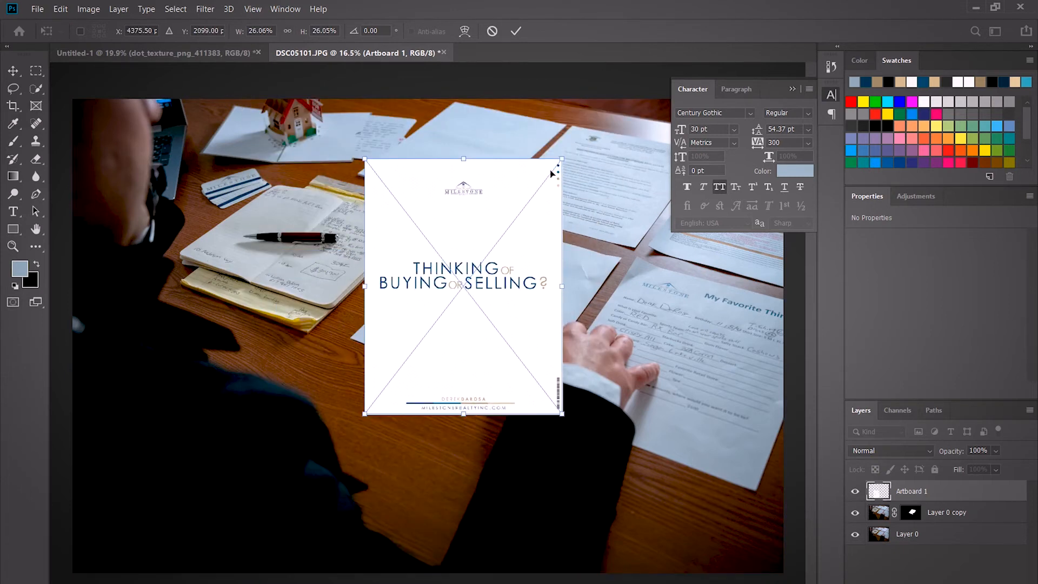
drag(563, 158, 553, 180)
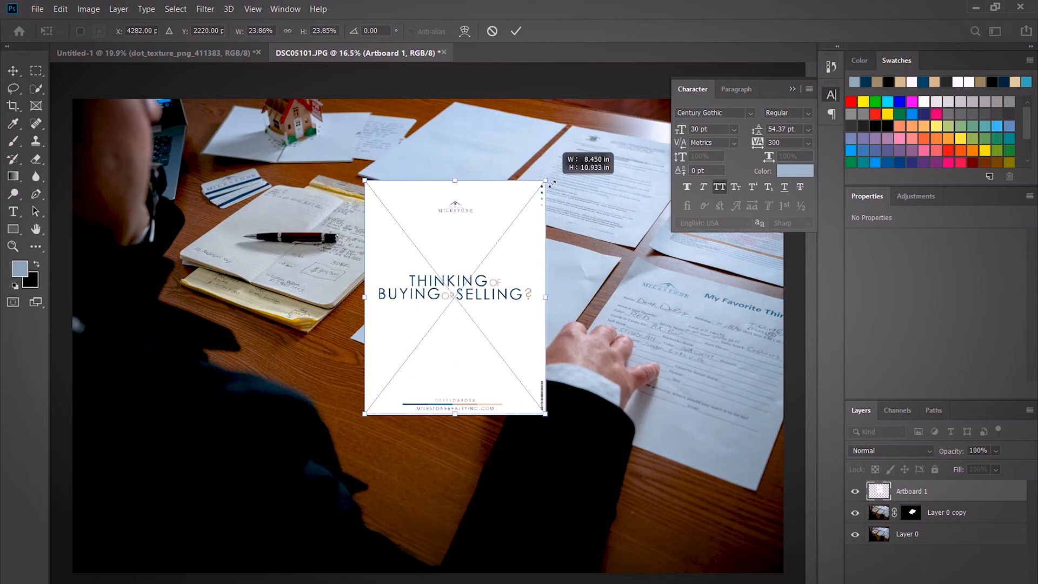
key(Return)
key(ctrl)
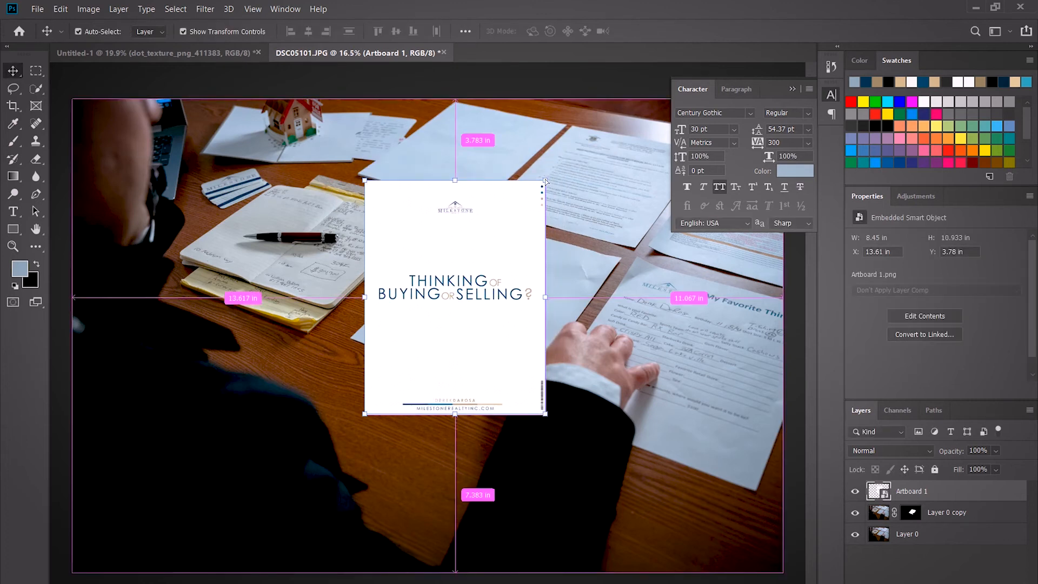
drag(546, 177, 531, 201)
key(Return)
key(ctrl)
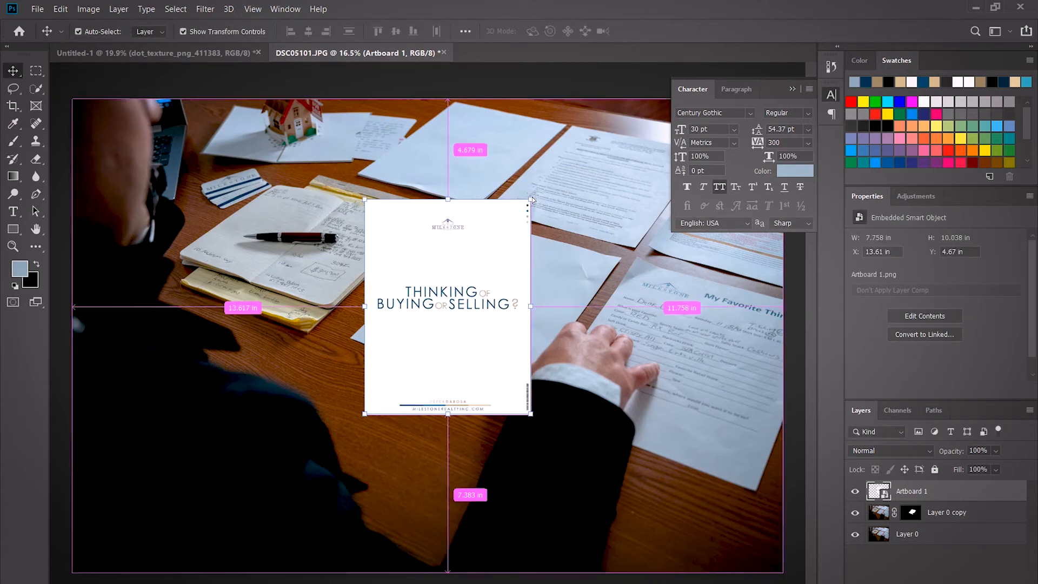
Distort the flyer in perspective by fitting its four corners to the corners of the blank sheet under the hand.
key(ctrl+t)
drag(531, 201, 622, 262)
drag(622, 262, 622, 261)
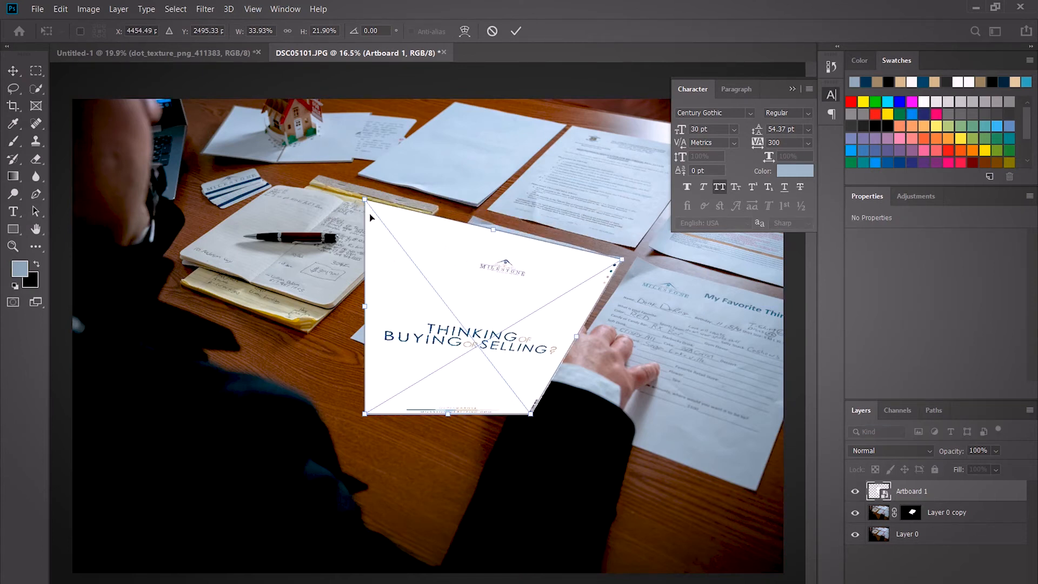
drag(367, 200, 474, 218)
drag(364, 416, 351, 338)
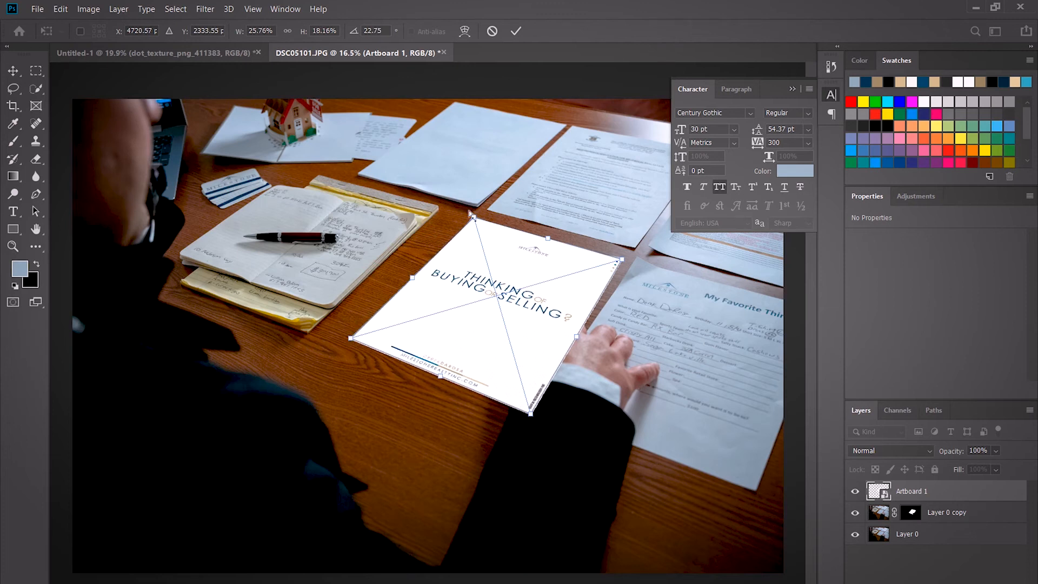
drag(473, 219, 473, 218)
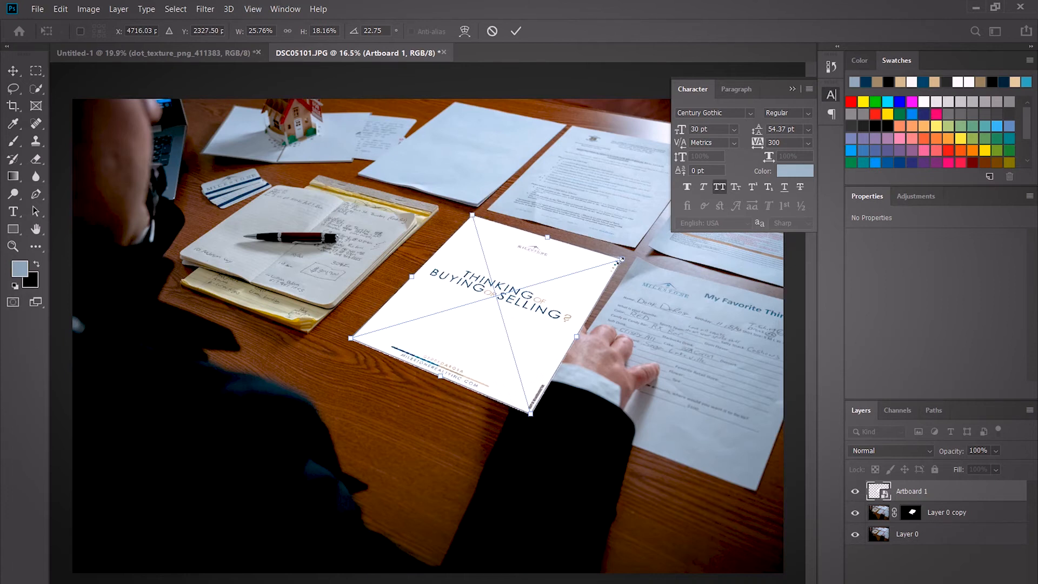
drag(621, 260, 622, 258)
drag(535, 418, 519, 405)
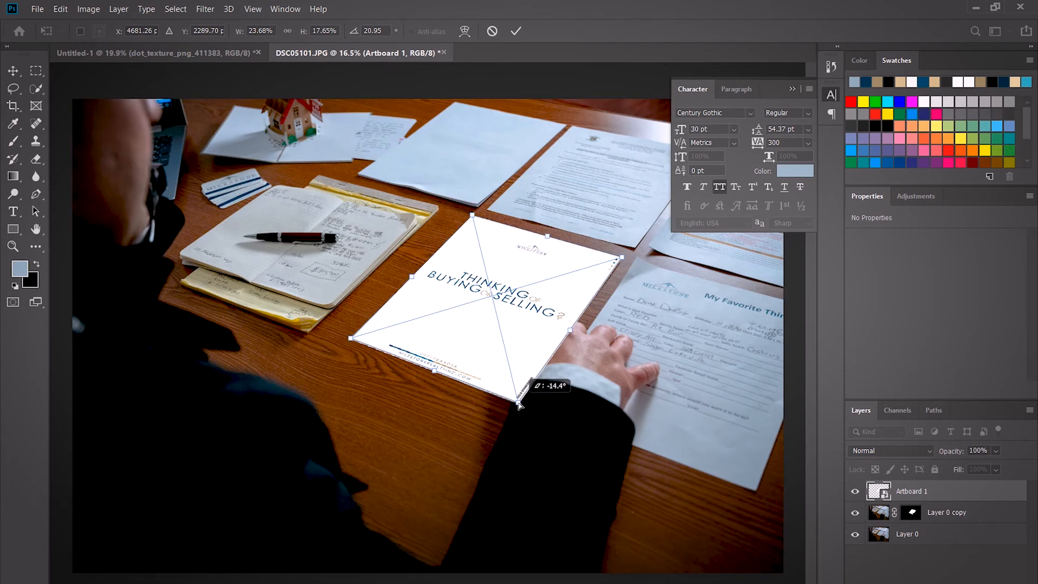
drag(518, 402, 518, 402)
key(Return)
Clip the Artboard 1 layer to Layer 0 copy and set its blend mode to Linear Burn.
mouse_move(961, 493)
mouse_down()
mouse_move(962, 522)
mouse_move(943, 488)
mouse_up()
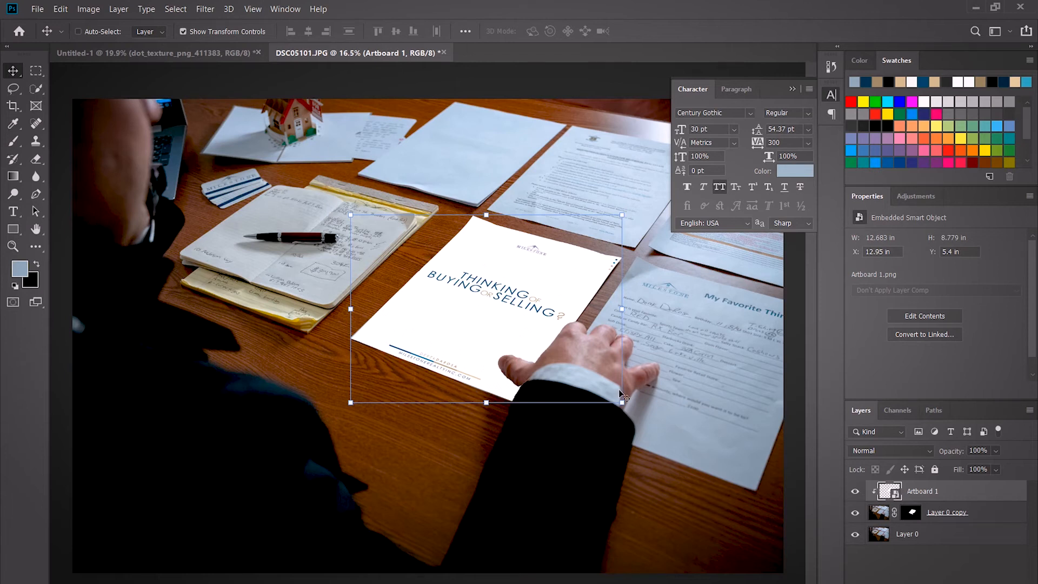
click(895, 448)
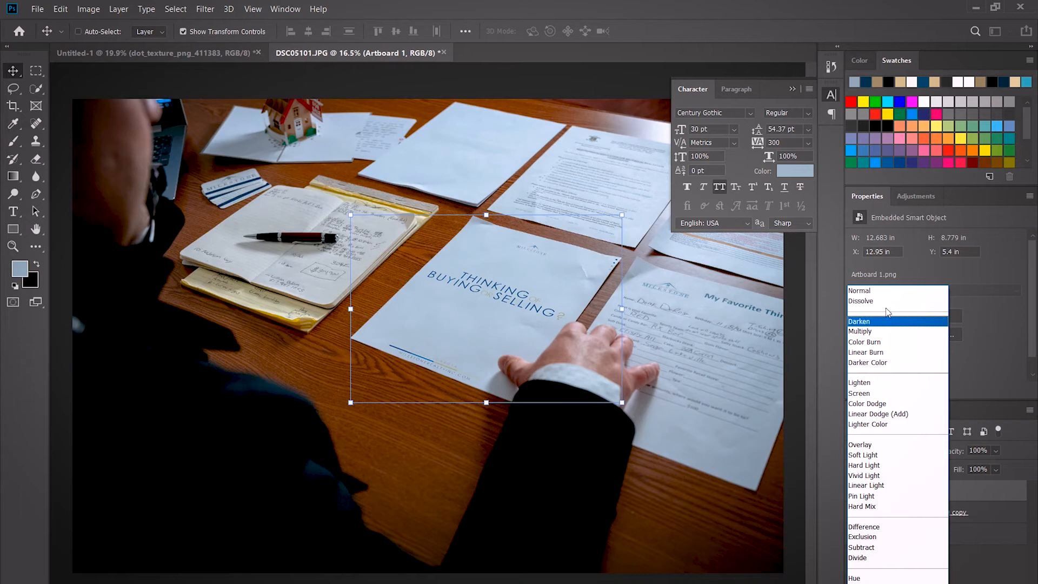
click(870, 331)
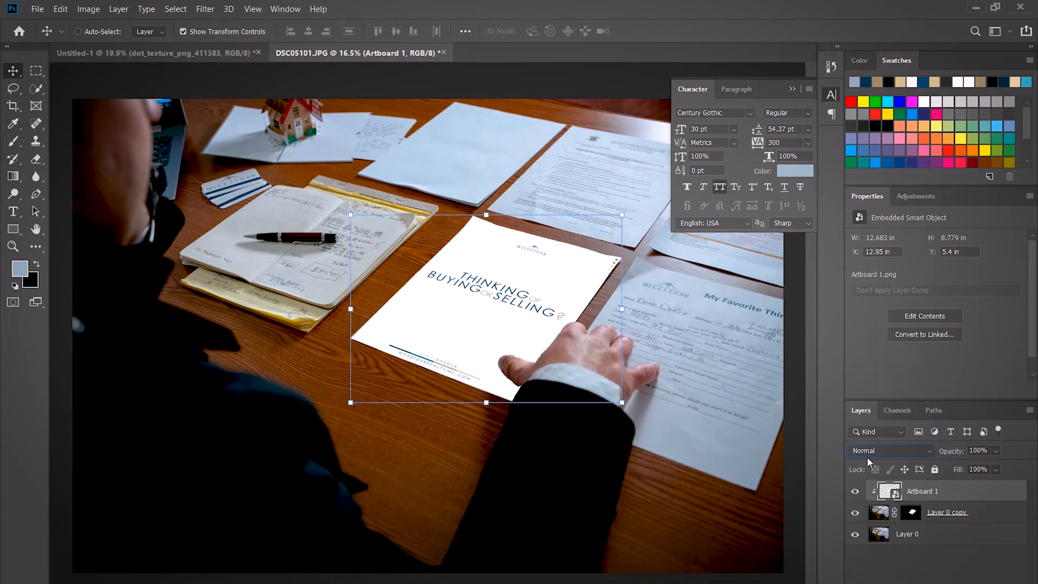
click(897, 451)
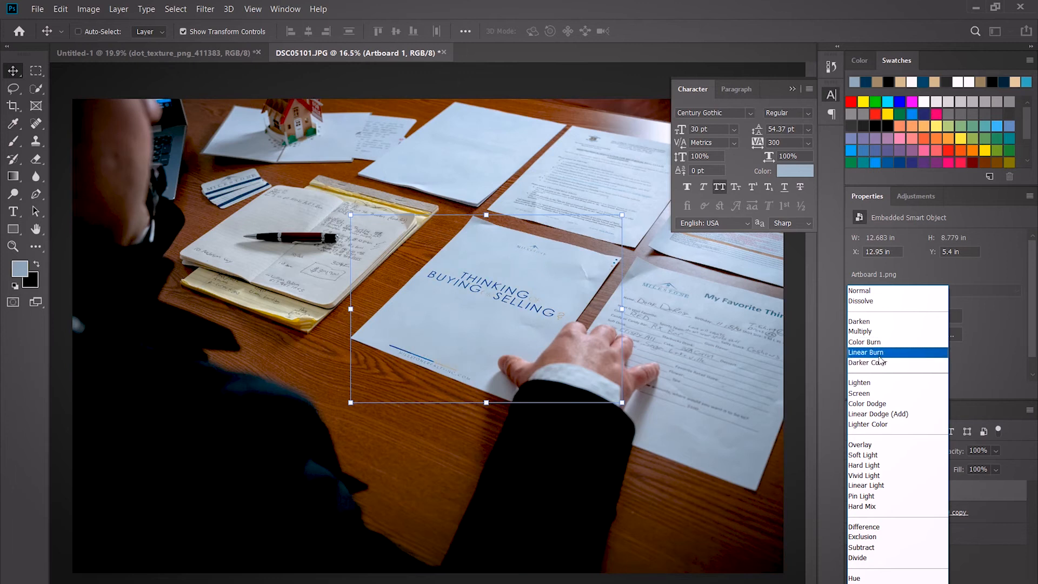
click(881, 352)
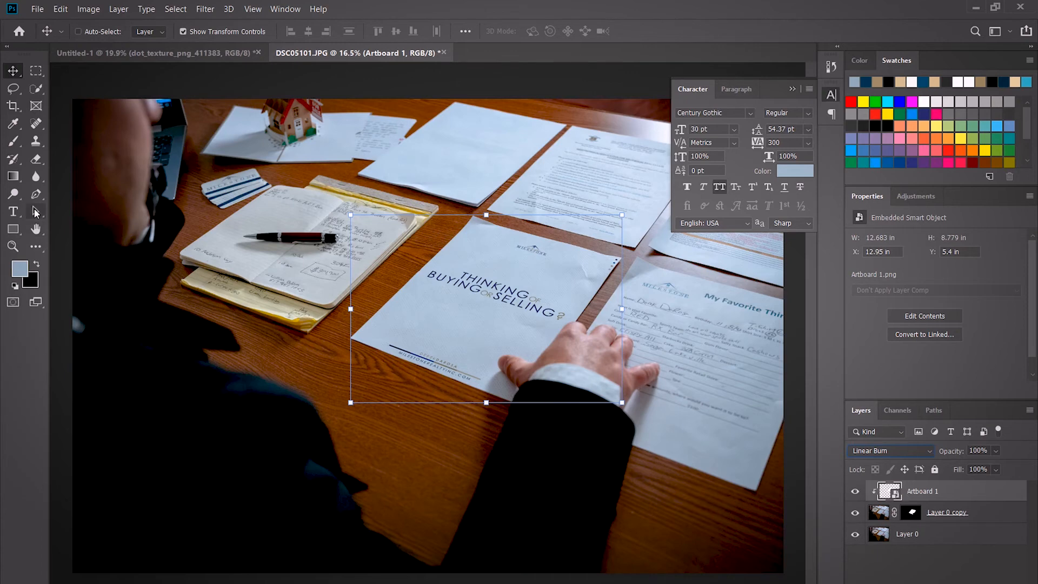
key(a)
scroll(603, 340, down, 4)
scroll(605, 346, up, 3)
scroll(504, 320, down, 1)
scroll(493, 300, up, 1)
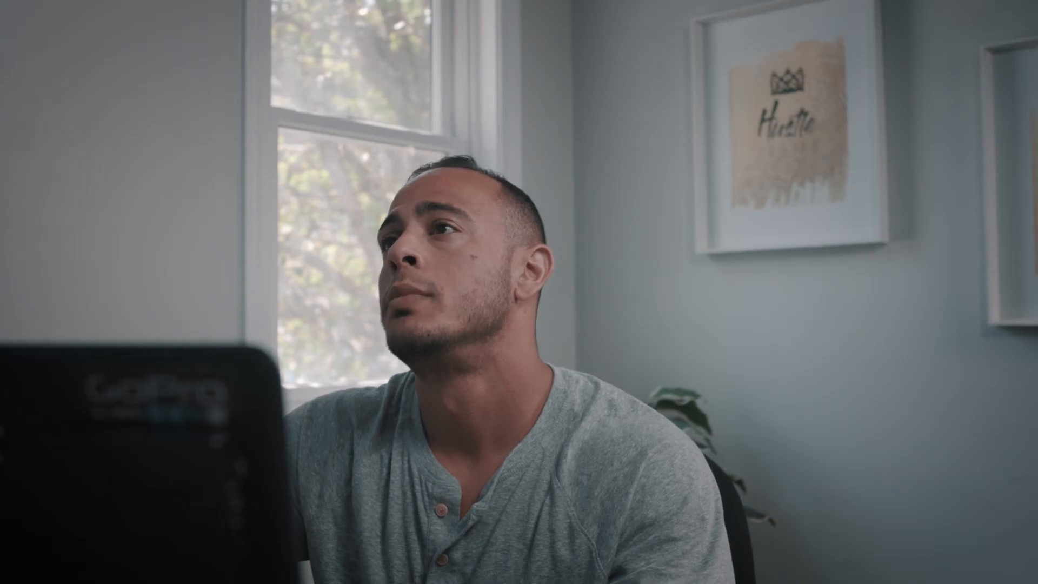